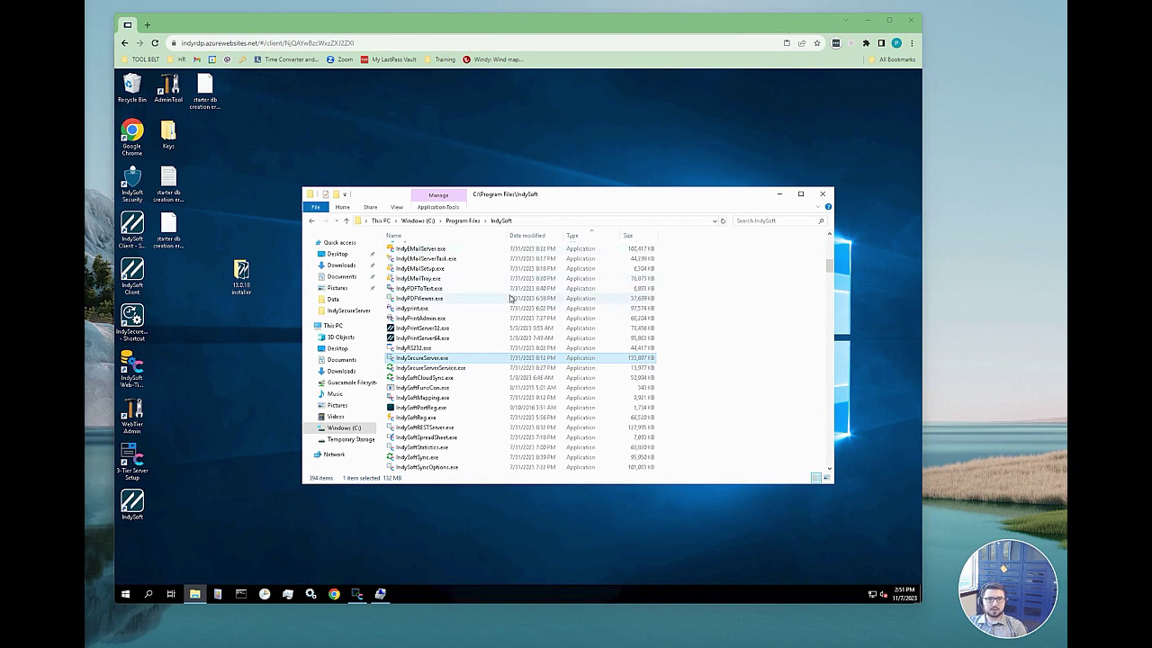
Open DatabaseSettings.exe from the IndySoft-SingleUser folder in Program Files.
left_click(460, 220)
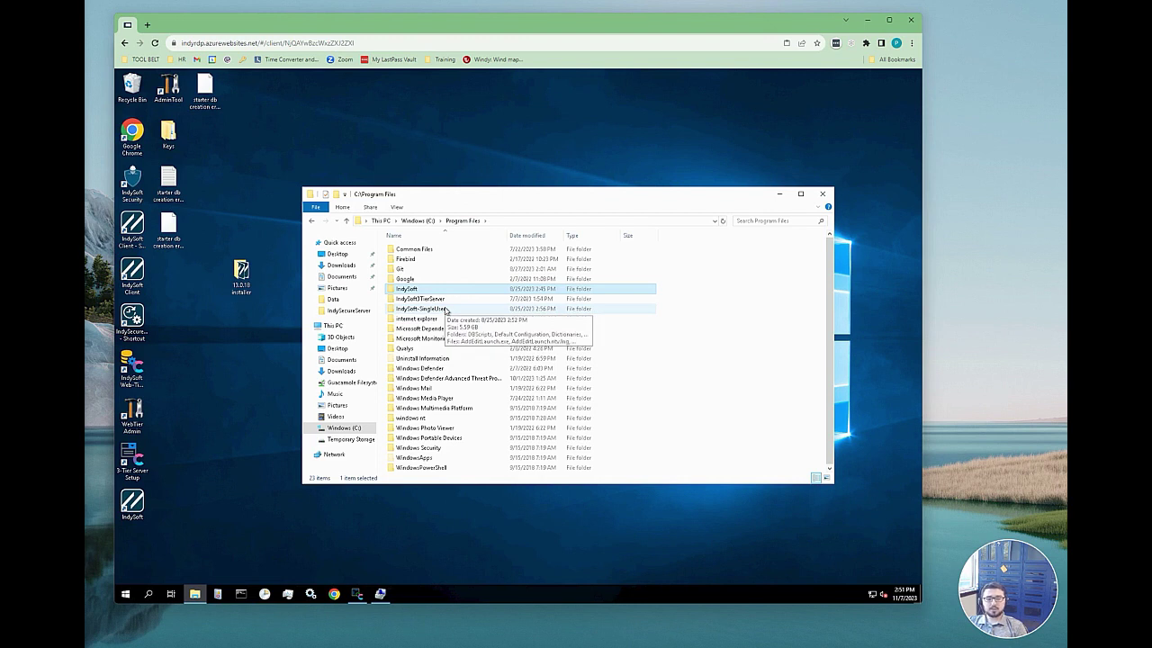
double_click(444, 309)
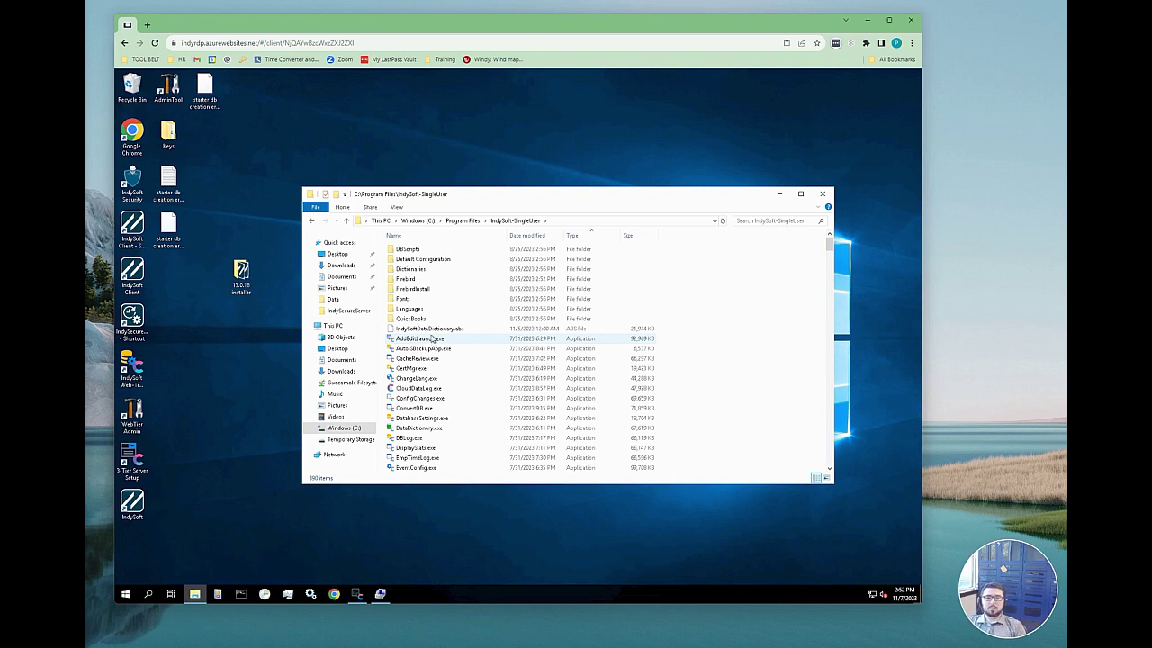
left_click(424, 420)
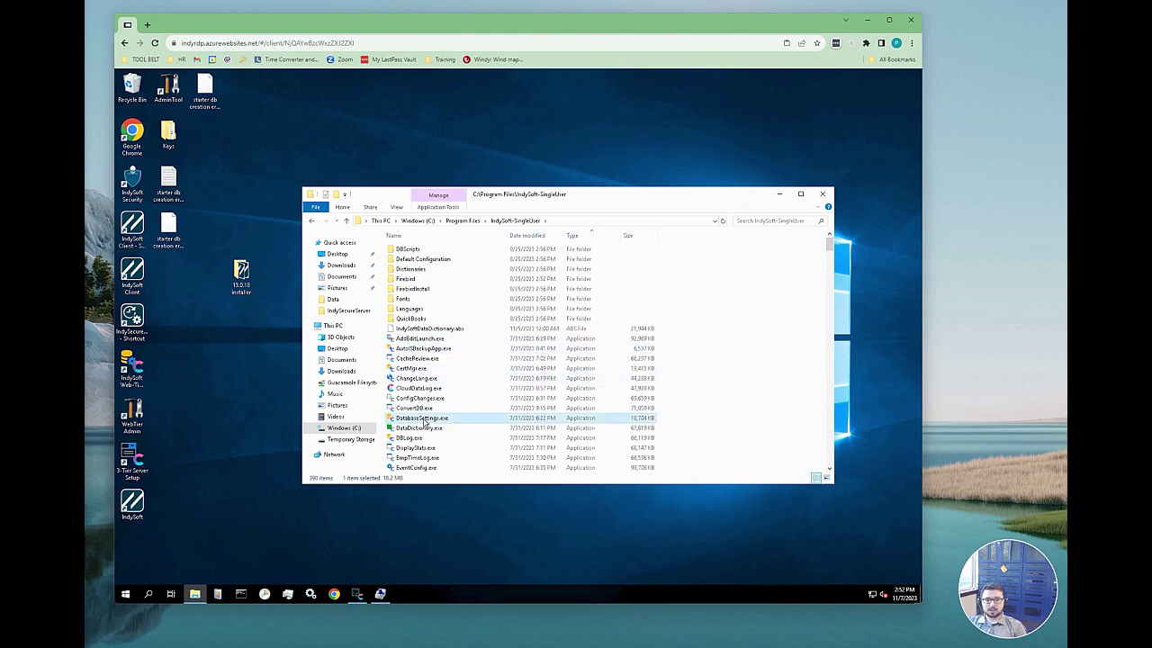
double_click(425, 421)
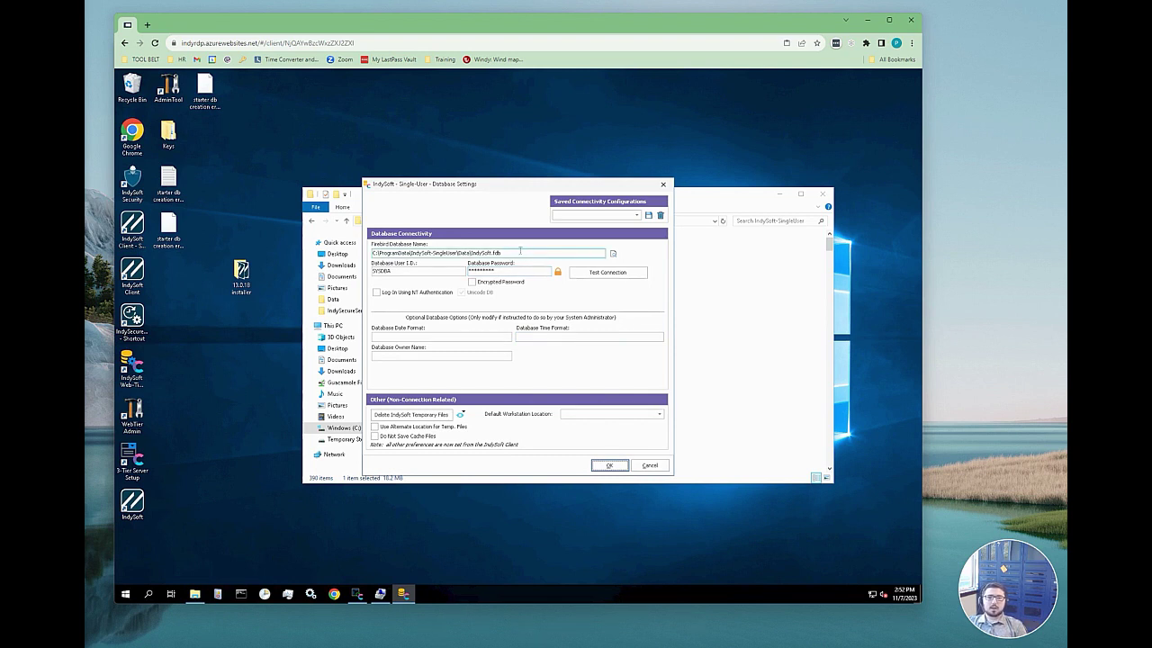
Compare the Firebird database path in the single-user settings with the path in the Tech Sync error screenshot.
left_click_drag(504, 253, 367, 254)
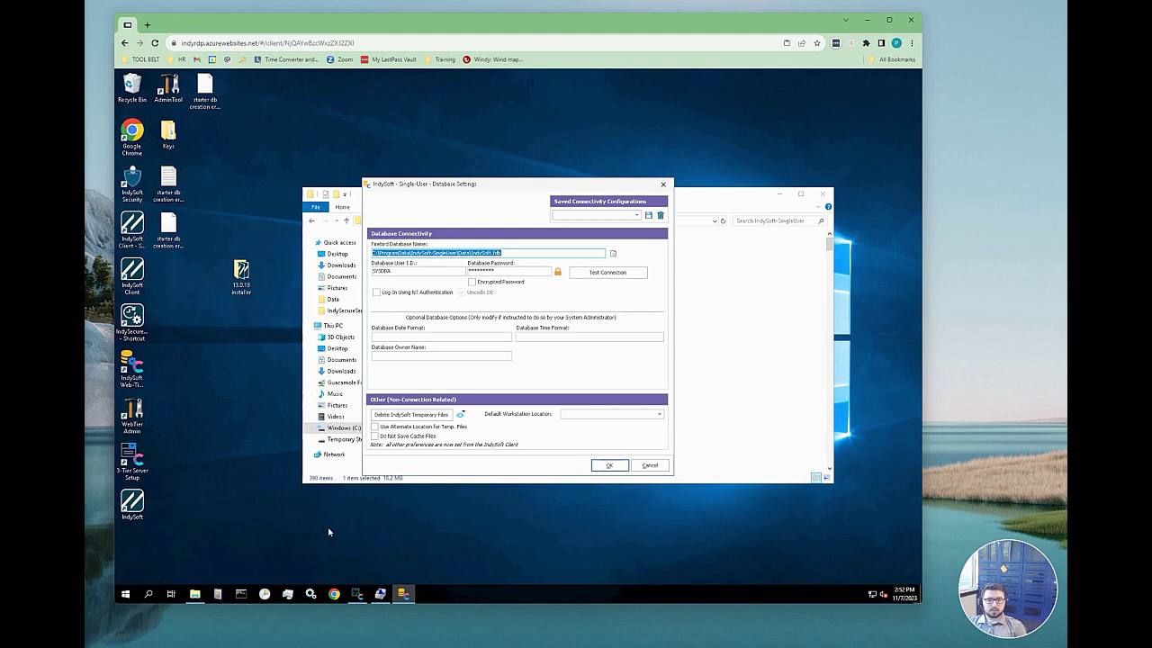
left_click(664, 642)
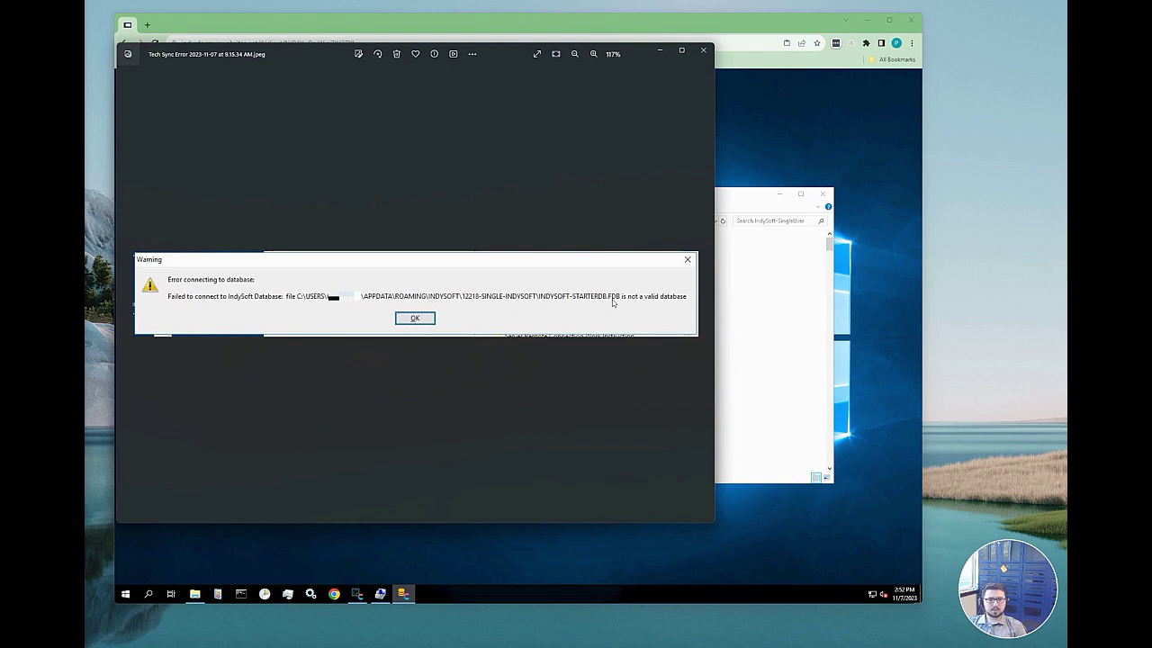
left_click(659, 50)
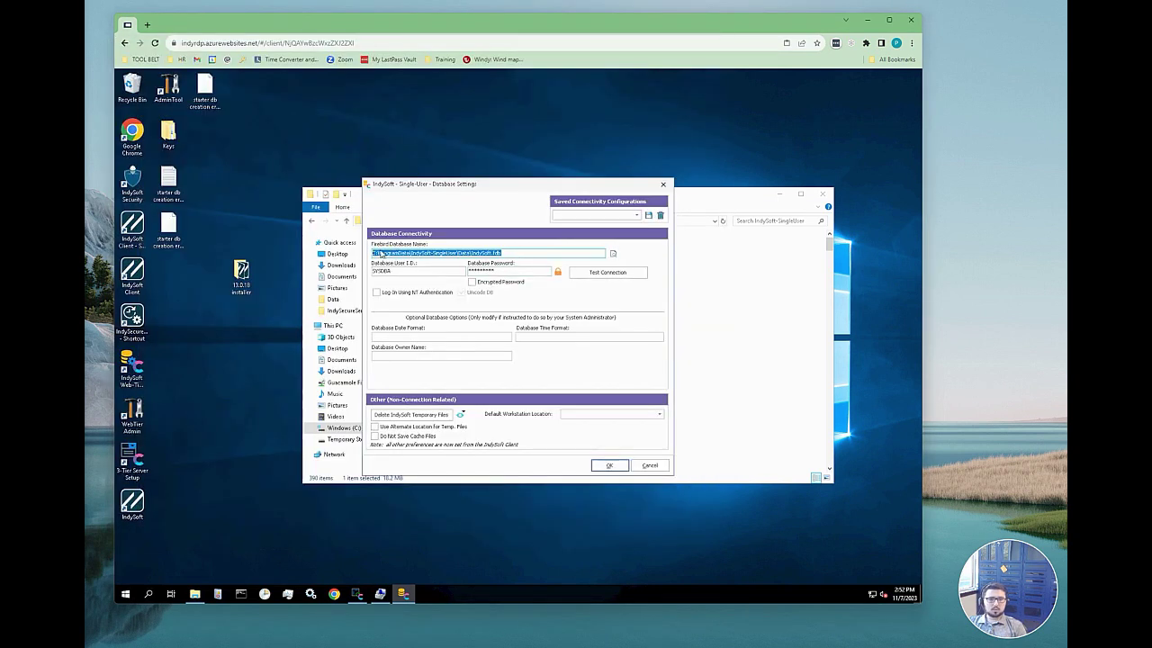
left_click(515, 253)
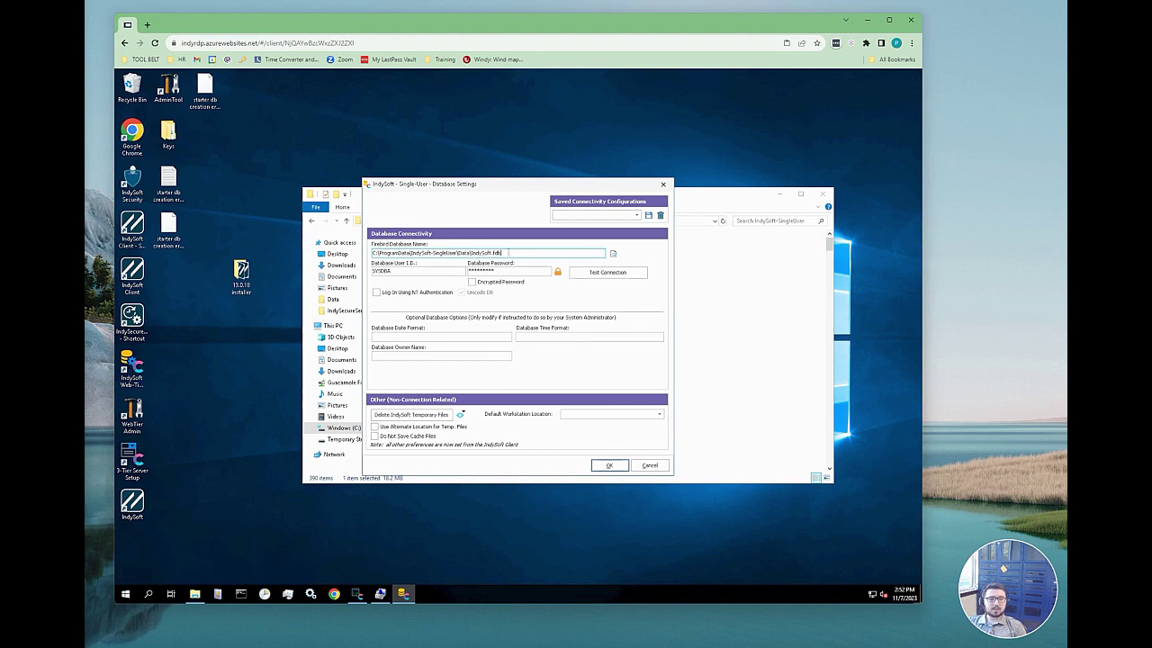
Test the single-user database connection and accept the database settings.
left_click(603, 274)
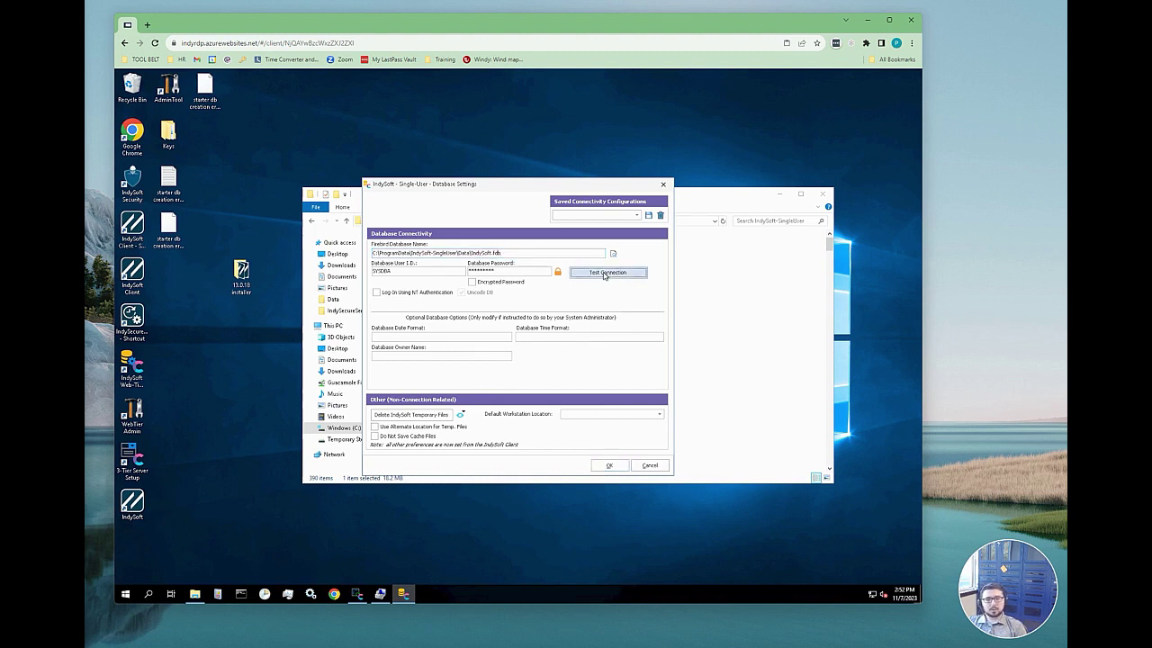
left_click(517, 346)
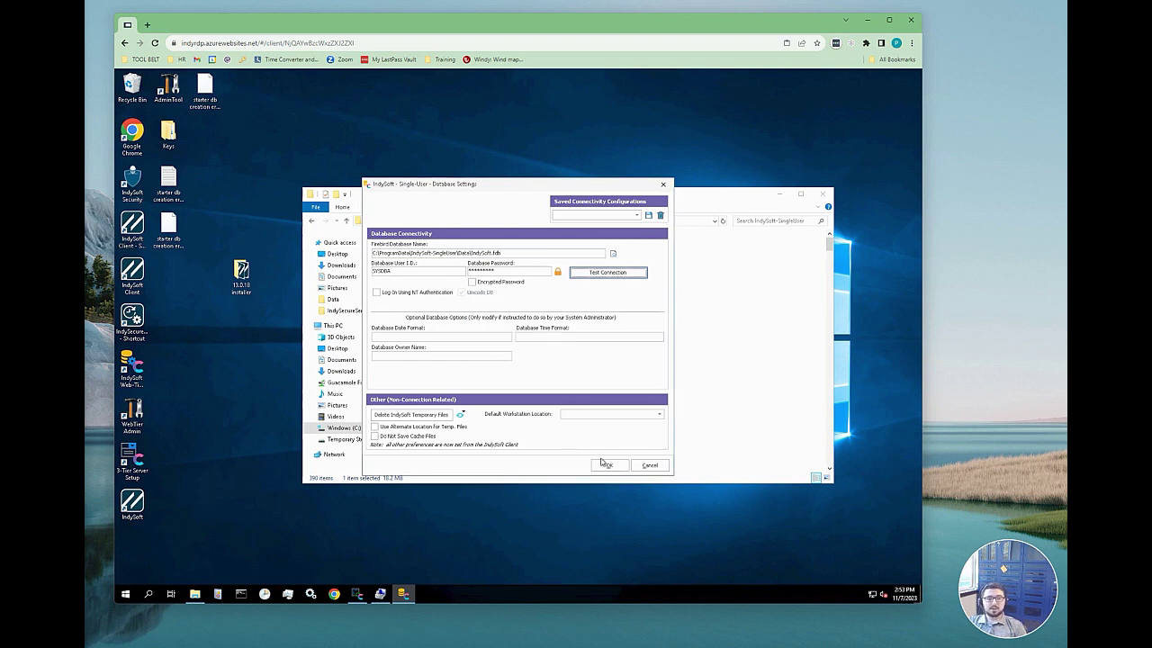
left_click(604, 464)
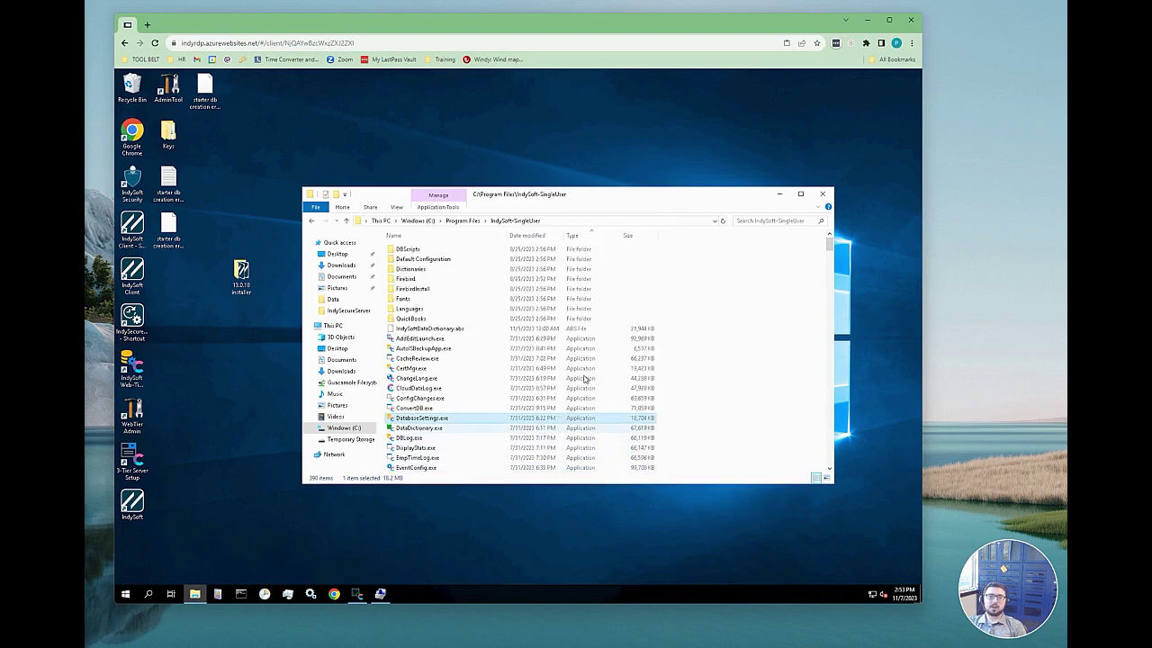
Launch IndySecureServer.exe from the IndySoft folder in Program Files and bring up the Tech Sync Server window.
left_click(462, 221)
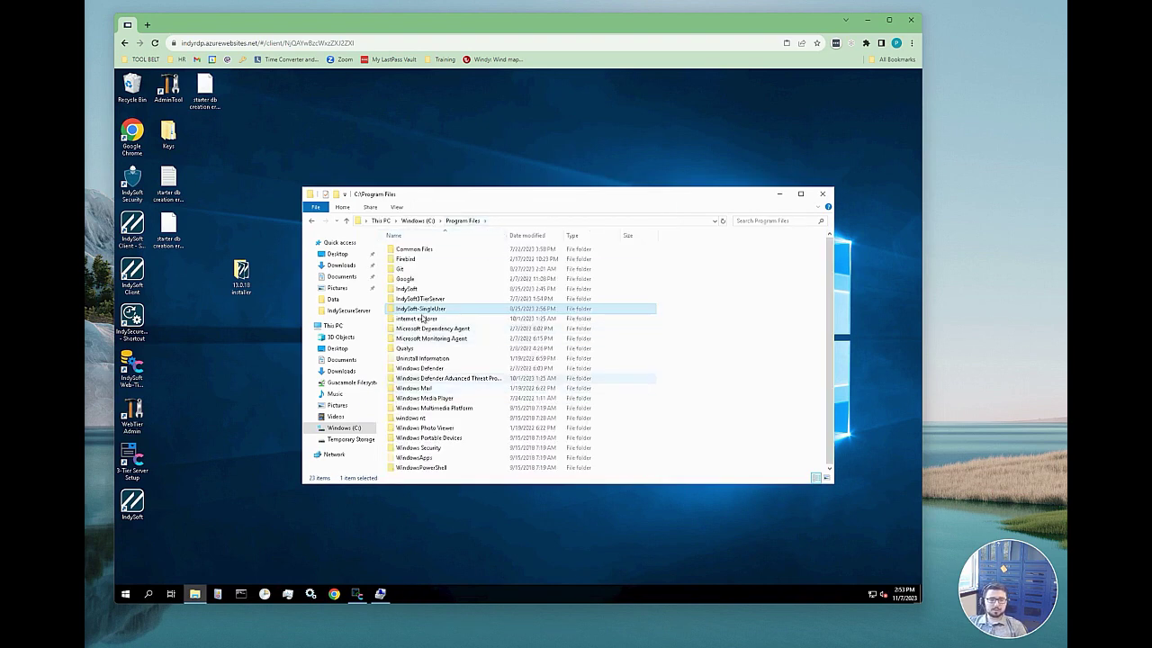
double_click(409, 289)
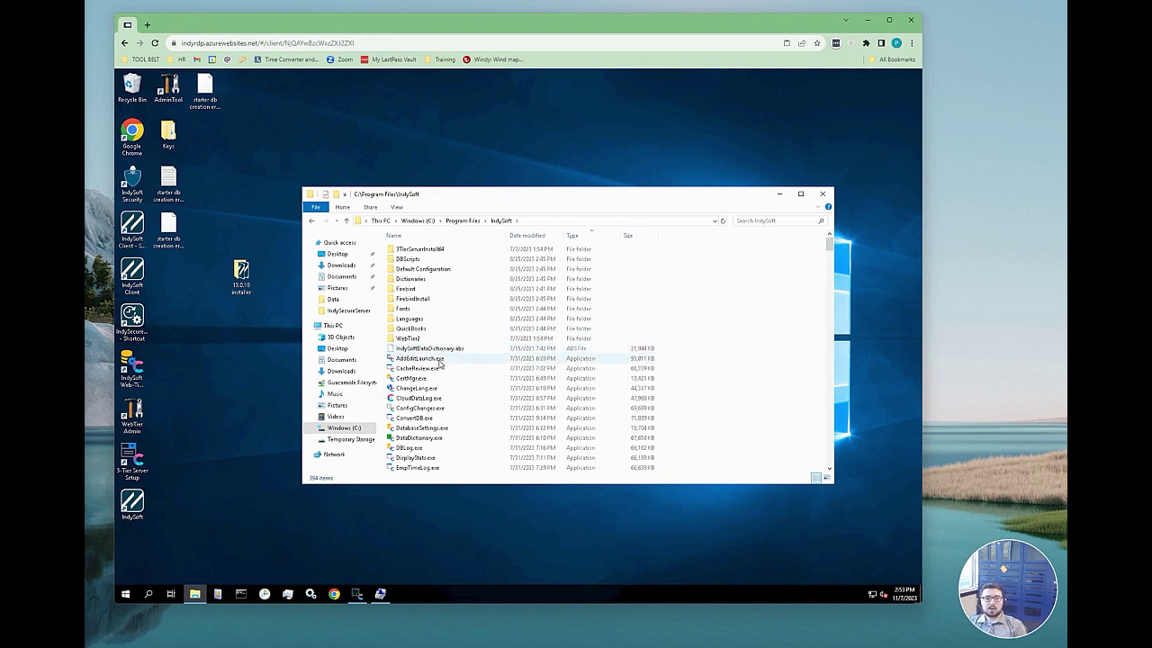
left_click(439, 411)
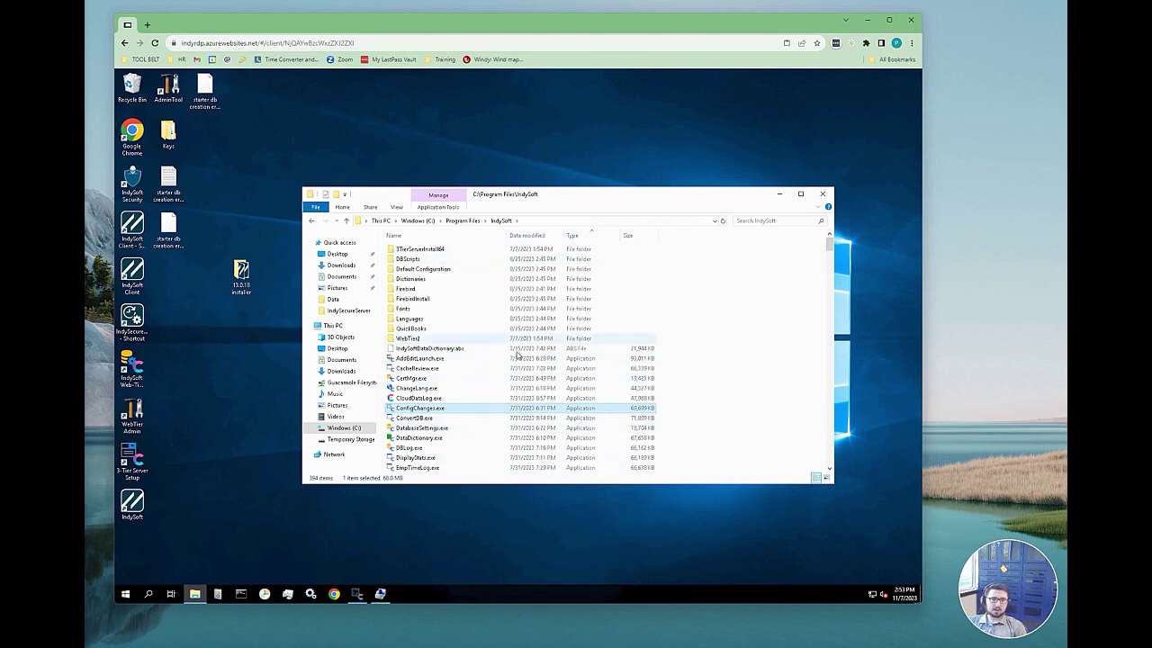
left_click(462, 380)
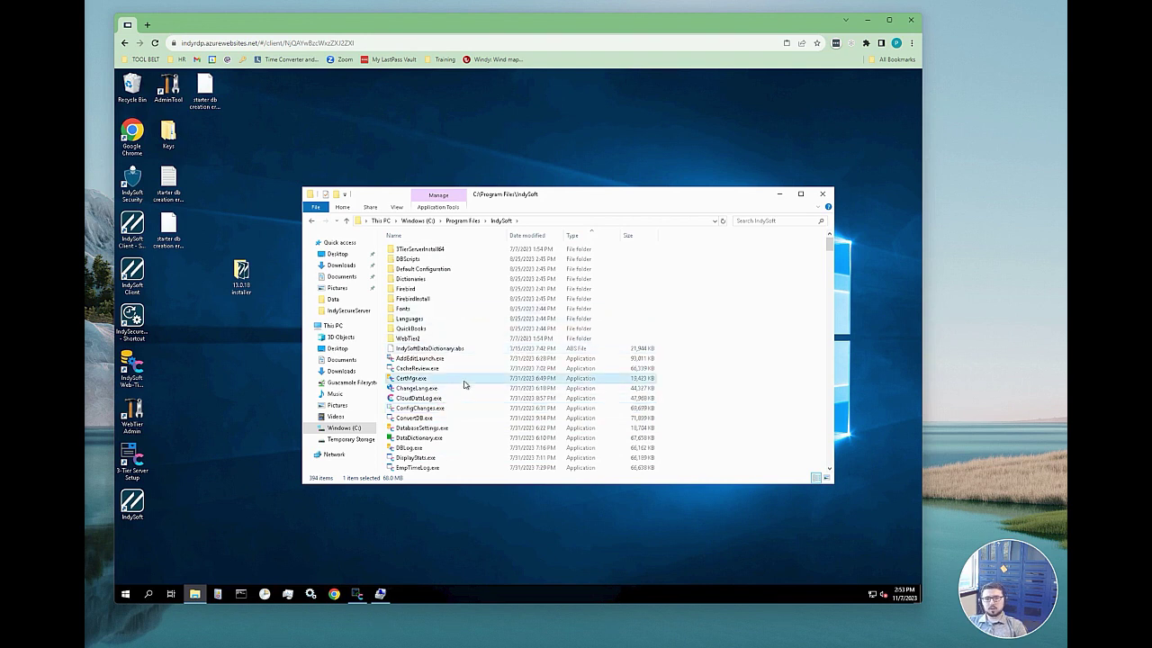
type("indys")
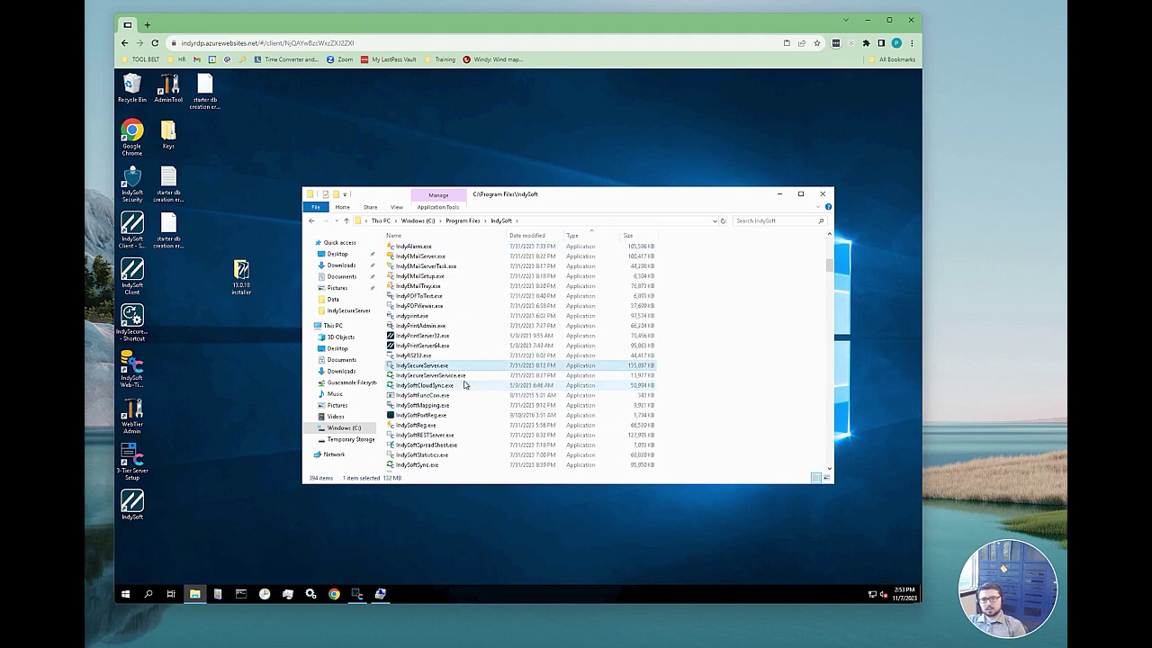
double_click(420, 366)
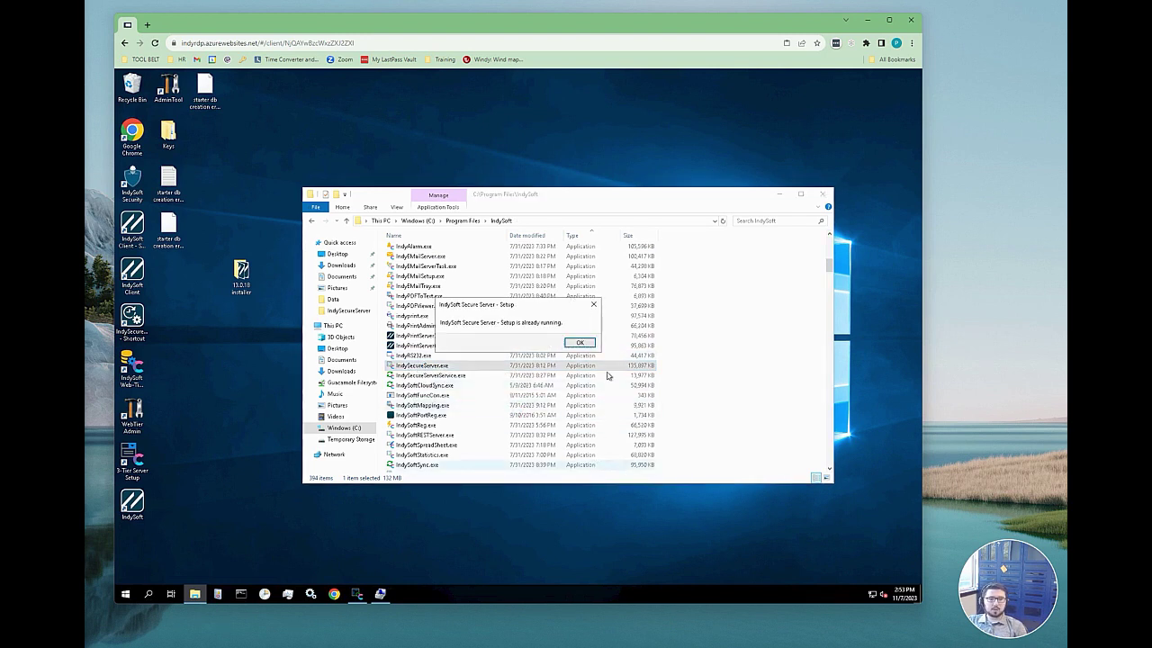
left_click(591, 345)
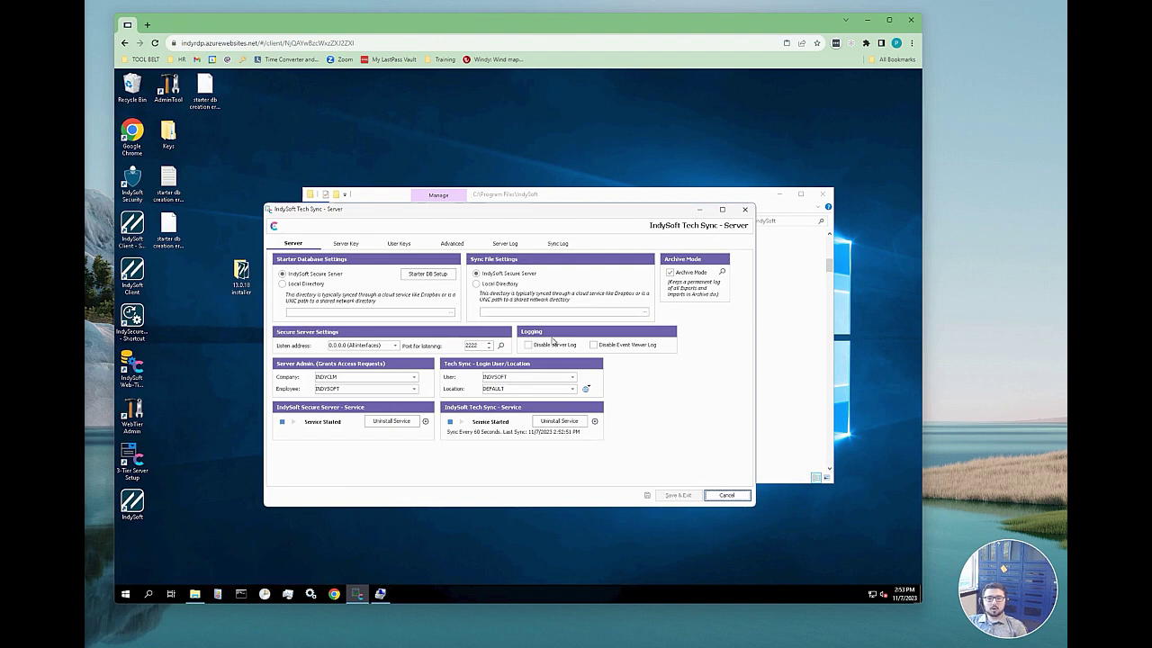
Open the Starter DB Setup and check the starter database's last modified date.
left_click(430, 273)
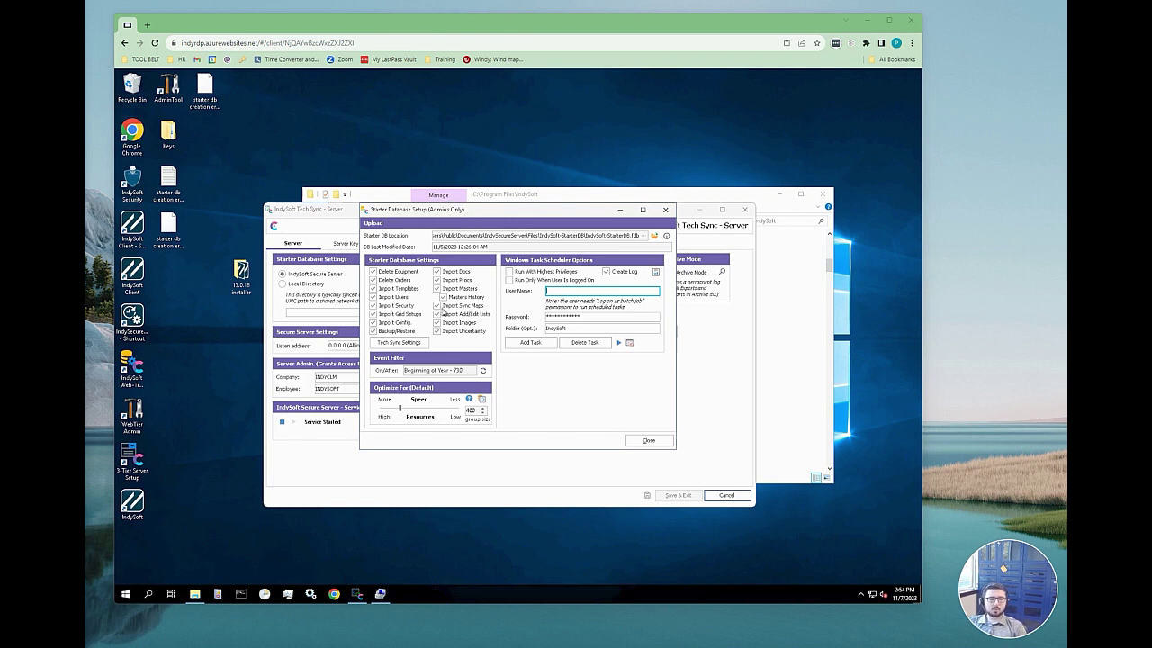
left_click(504, 249)
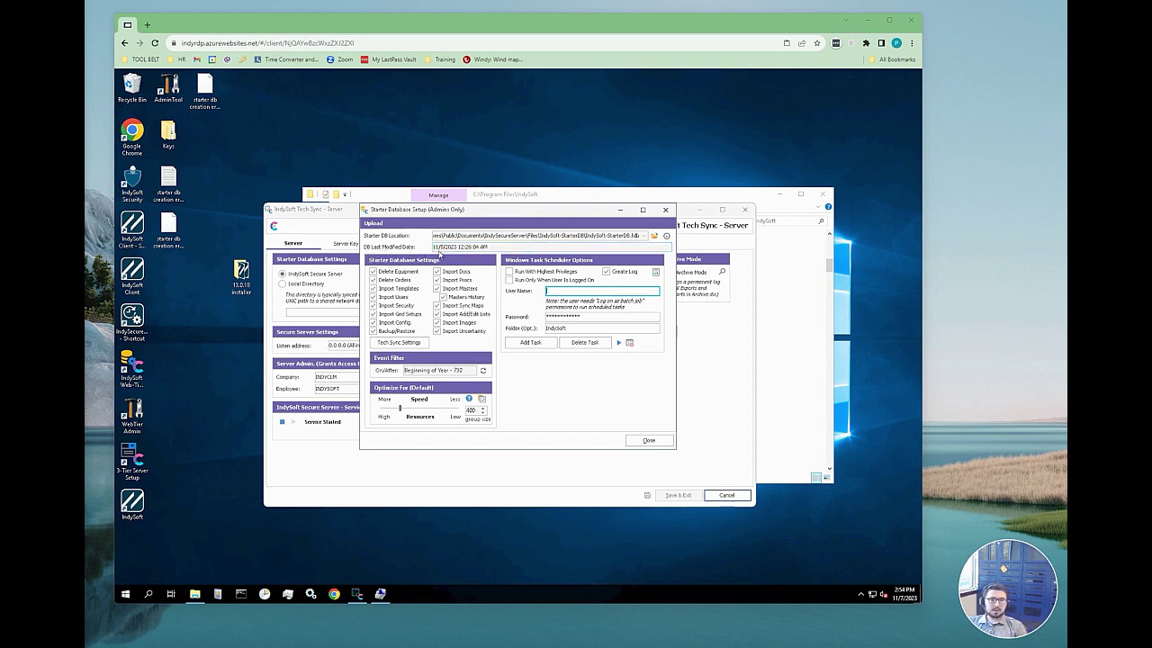
left_click_drag(434, 246, 500, 253)
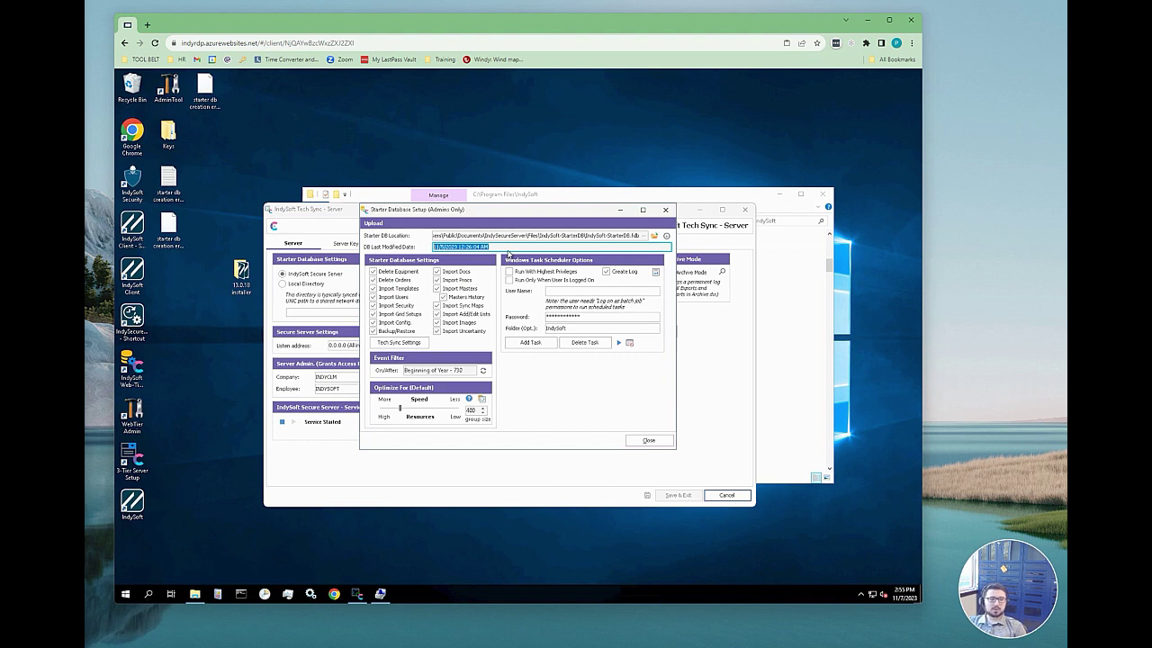
left_click(606, 293)
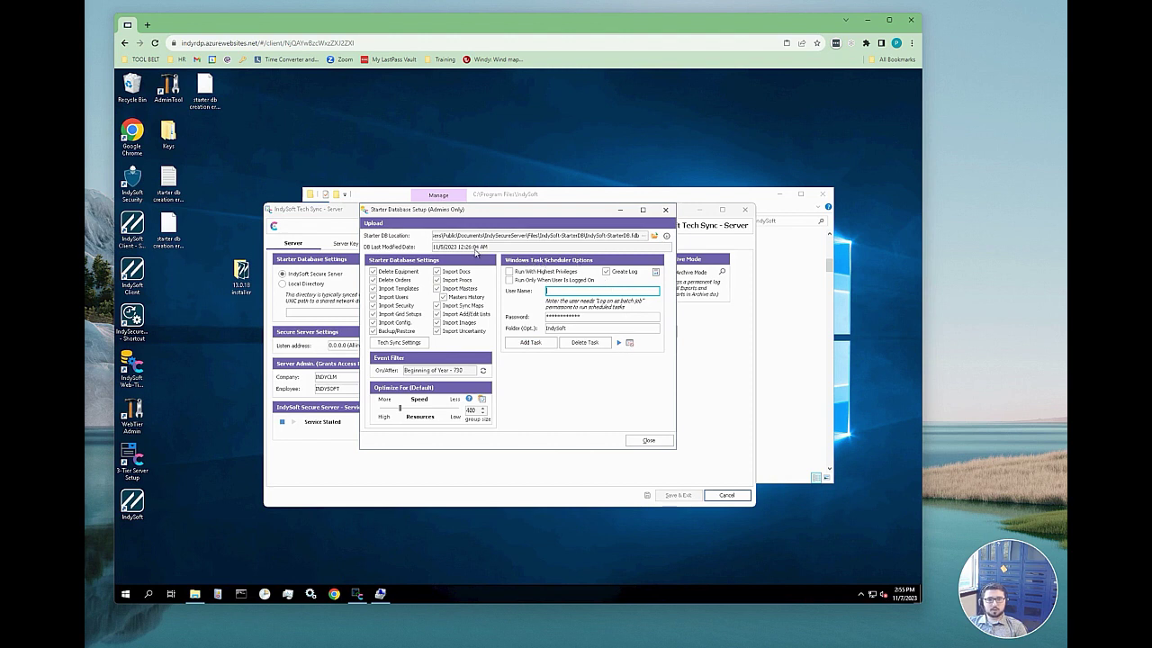
left_click(477, 248)
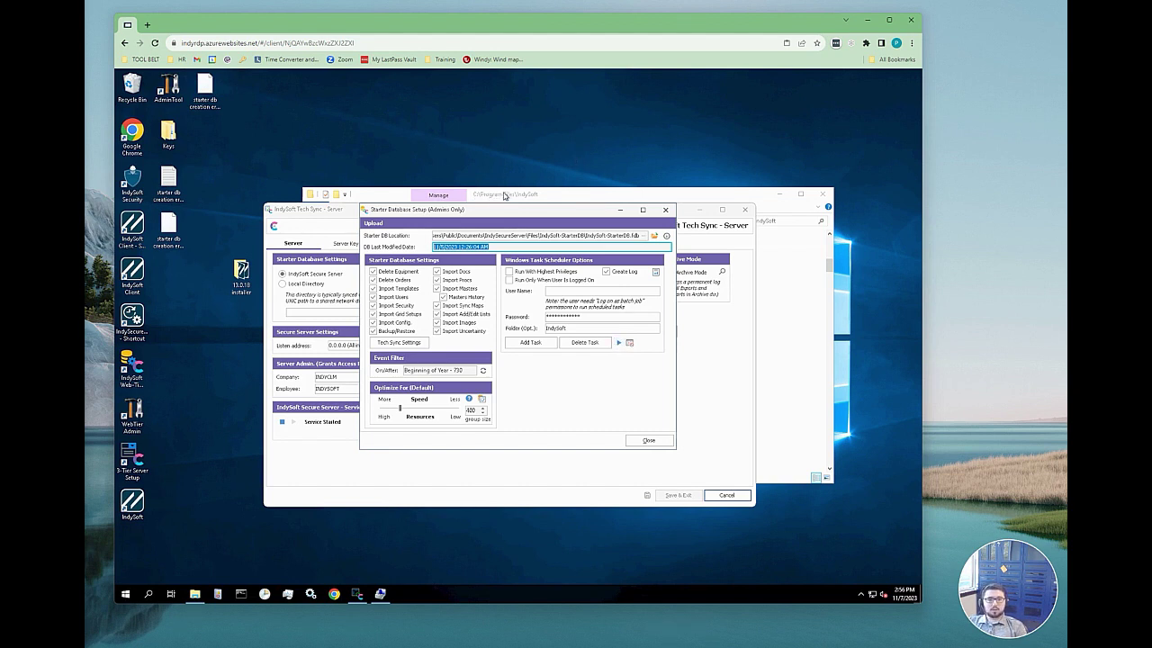
Recheck the Firebird database path in IndySoft-SingleUser's DatabaseSettings.exe, leaving it without saving, and return to the Tech Sync Server window.
left_click(496, 196)
left_click(457, 221)
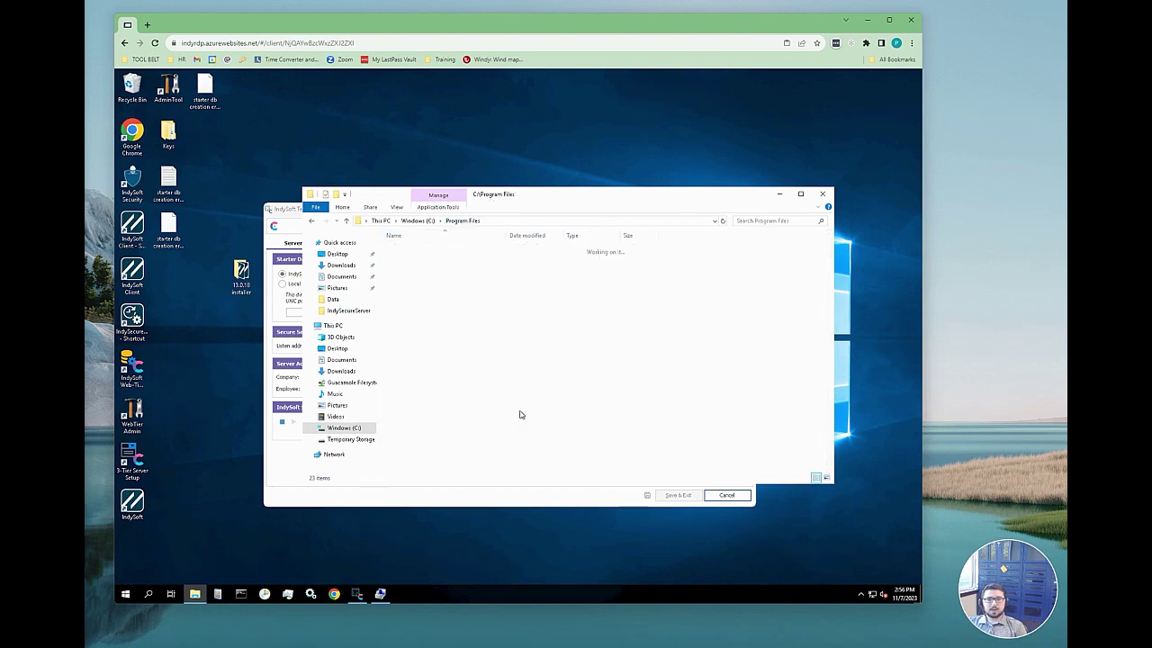
double_click(422, 309)
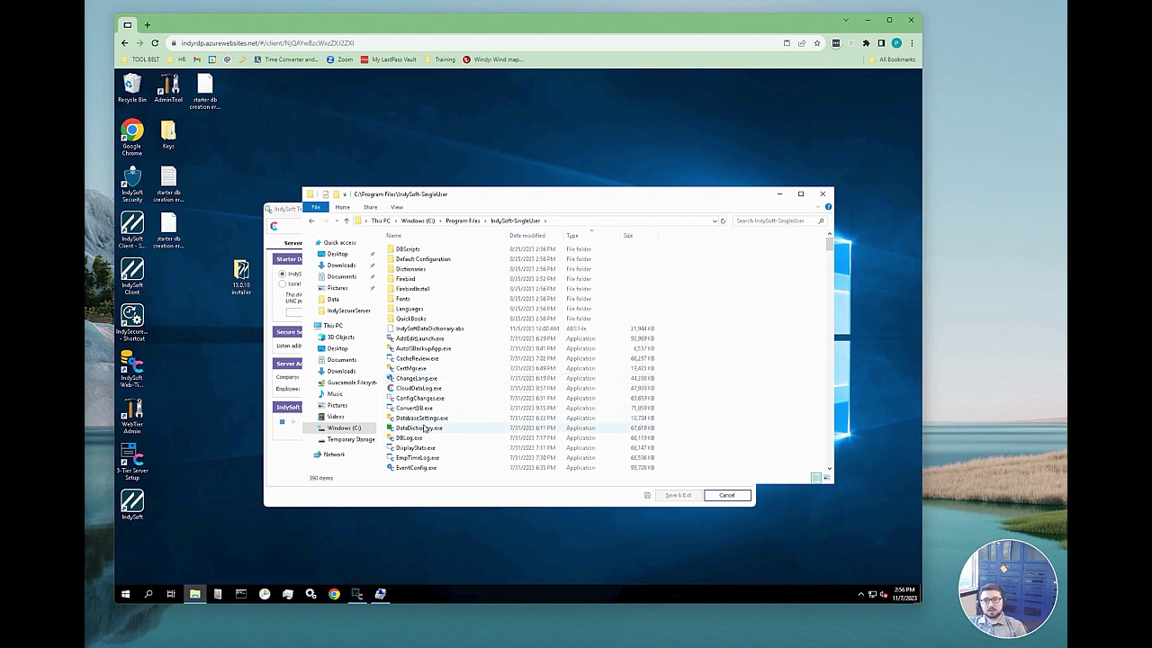
left_click(508, 419)
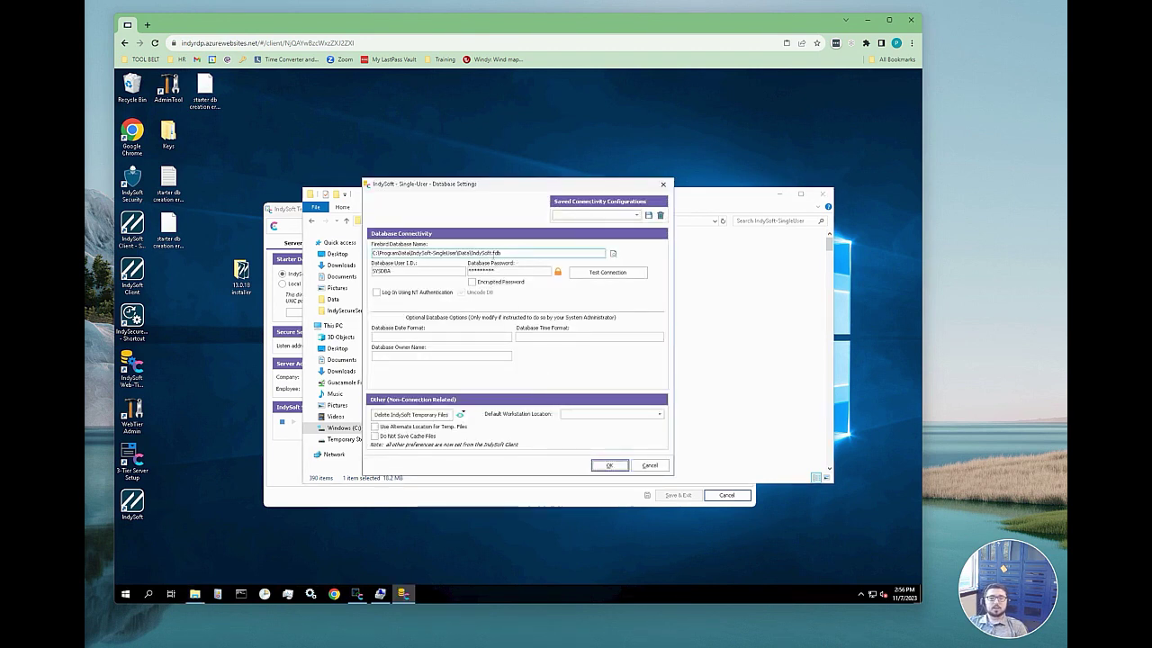
left_click_drag(522, 253, 357, 258)
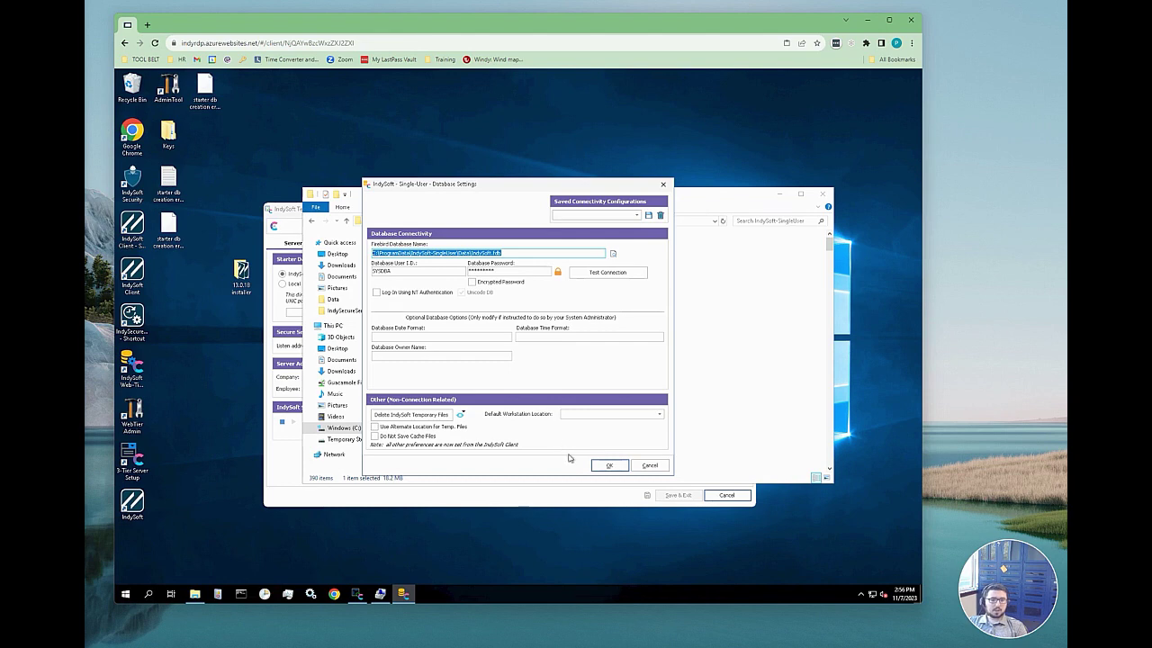
left_click(650, 465)
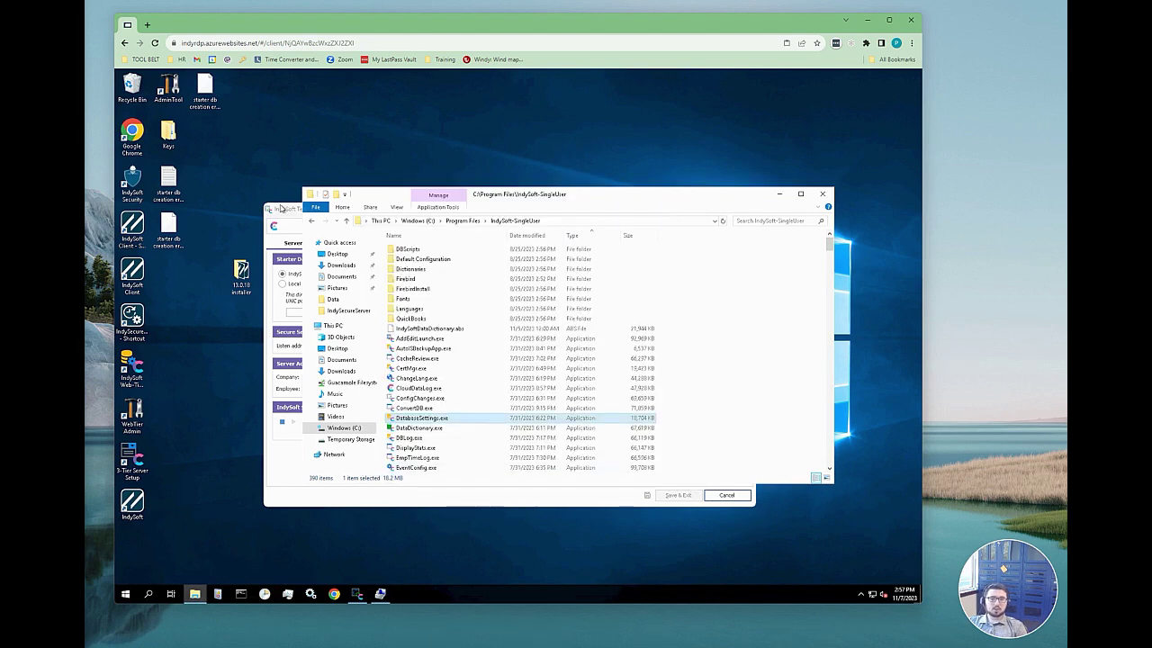
left_click(284, 212)
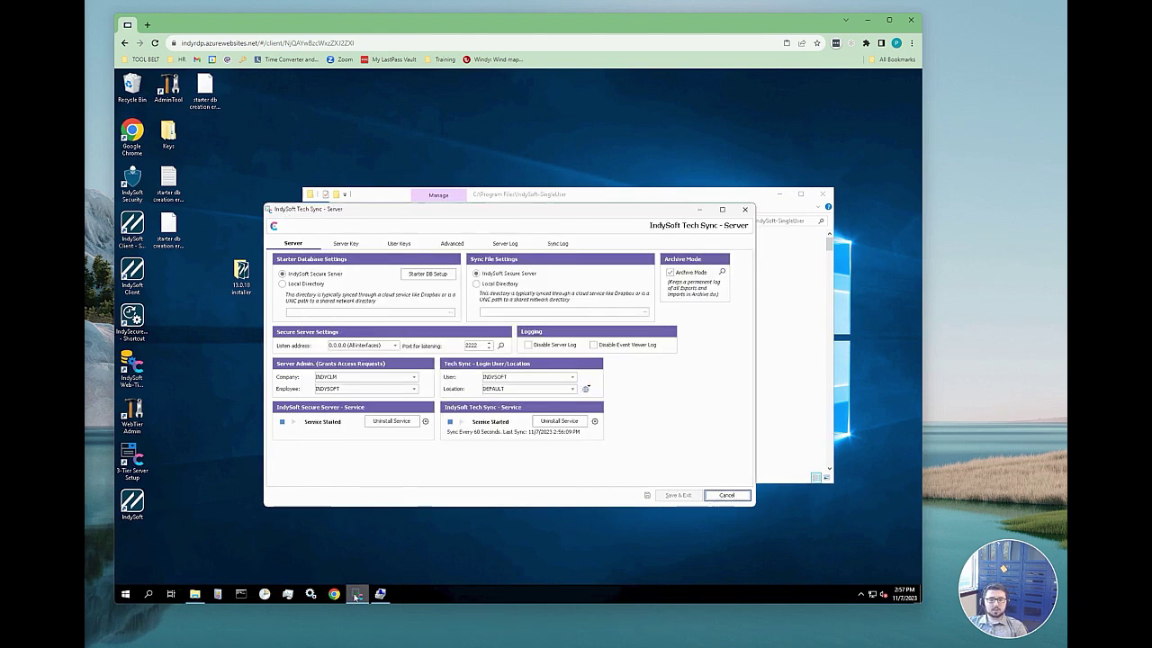